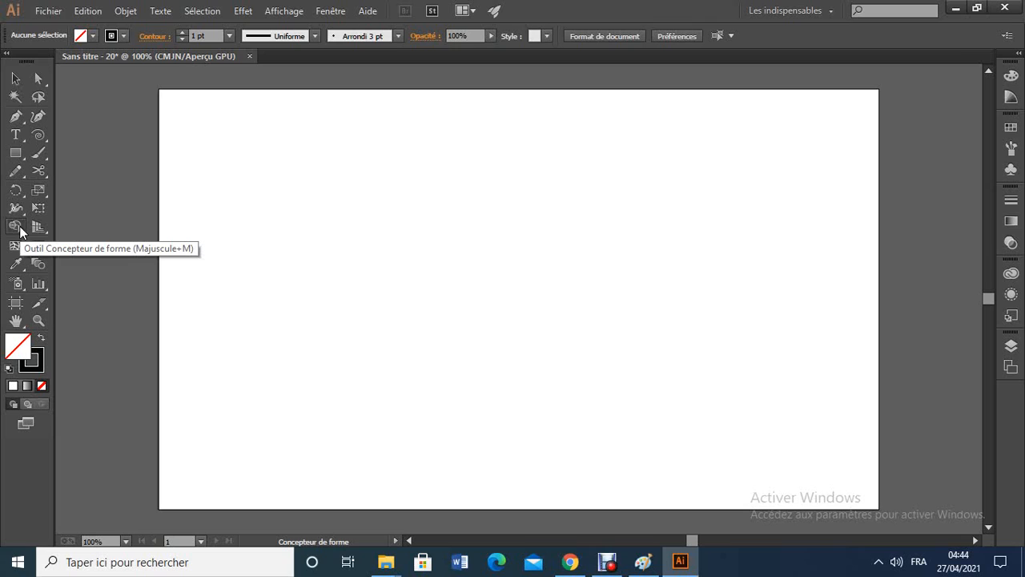
Draw two partly overlapping rectangles, the second offset up and to the right of the first
{"action": "left_click", "coordinate": [290, 281]}
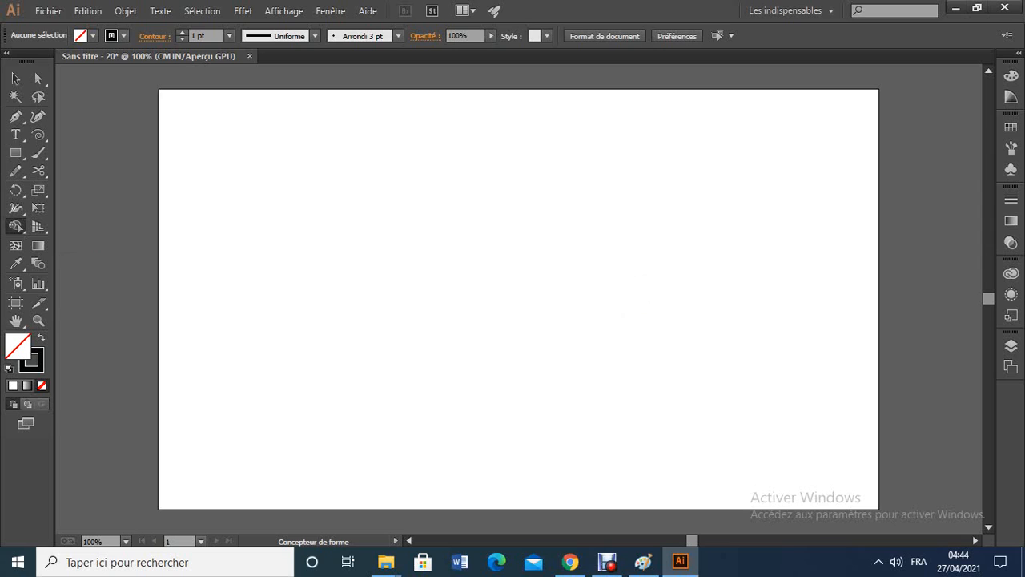
{"action": "left_click", "coordinate": [15, 152]}
{"action": "left_click_drag", "start_coordinate": [341, 194], "coordinate": [483, 328]}
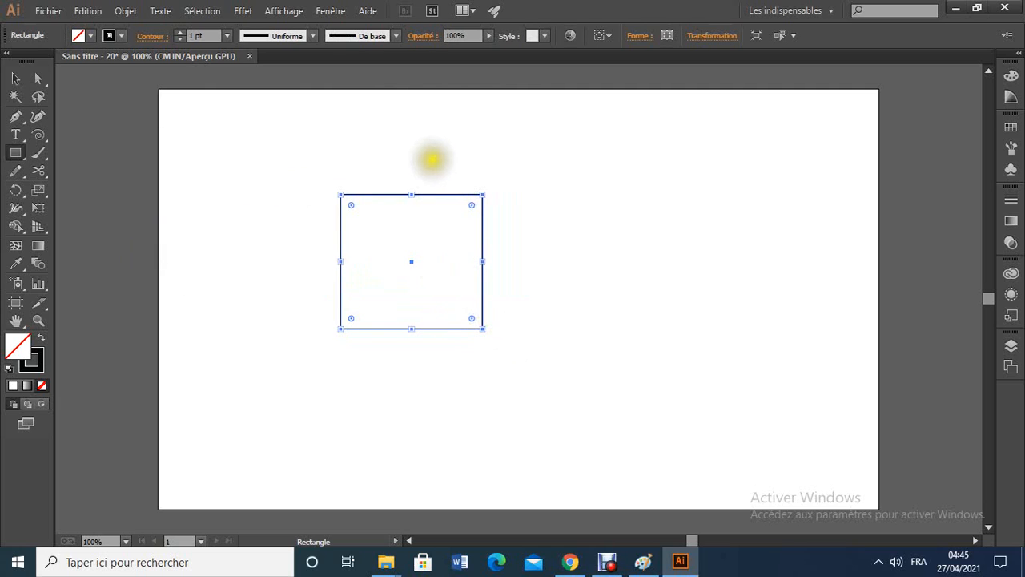
{"action": "left_click_drag", "start_coordinate": [433, 160], "coordinate": [566, 270]}
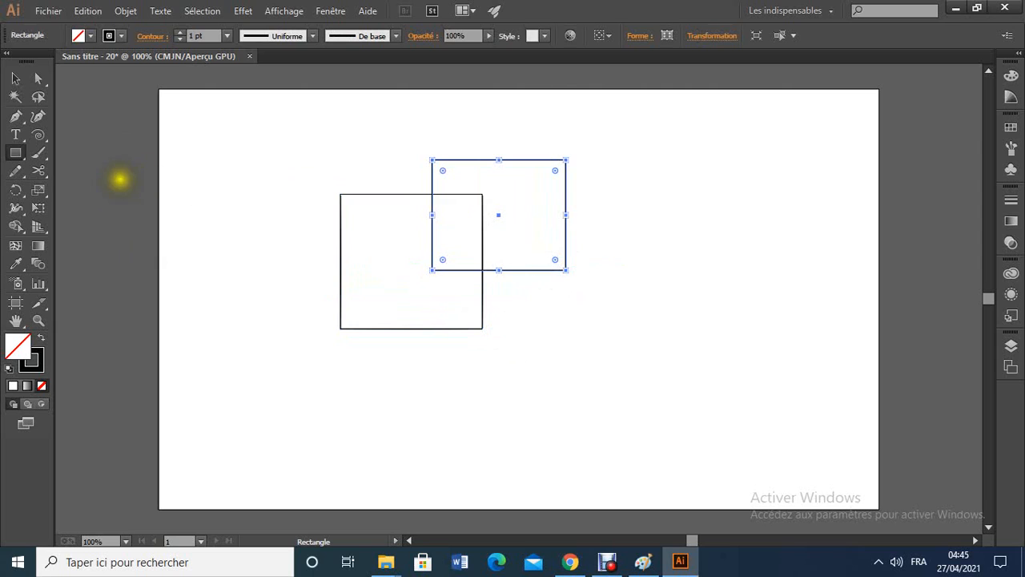
Draw a six-pointed star above the rectangles and move it down so that it overlaps both
{"action": "left_click_drag", "start_coordinate": [23, 161], "coordinate": [78, 227]}
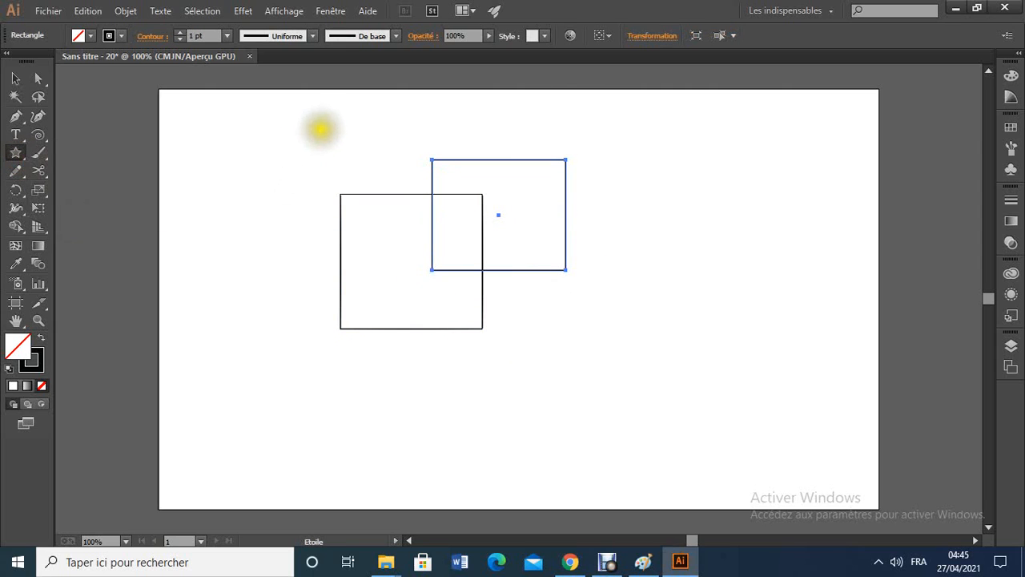
{"action": "left_click_drag", "start_coordinate": [343, 119], "coordinate": [389, 197]}
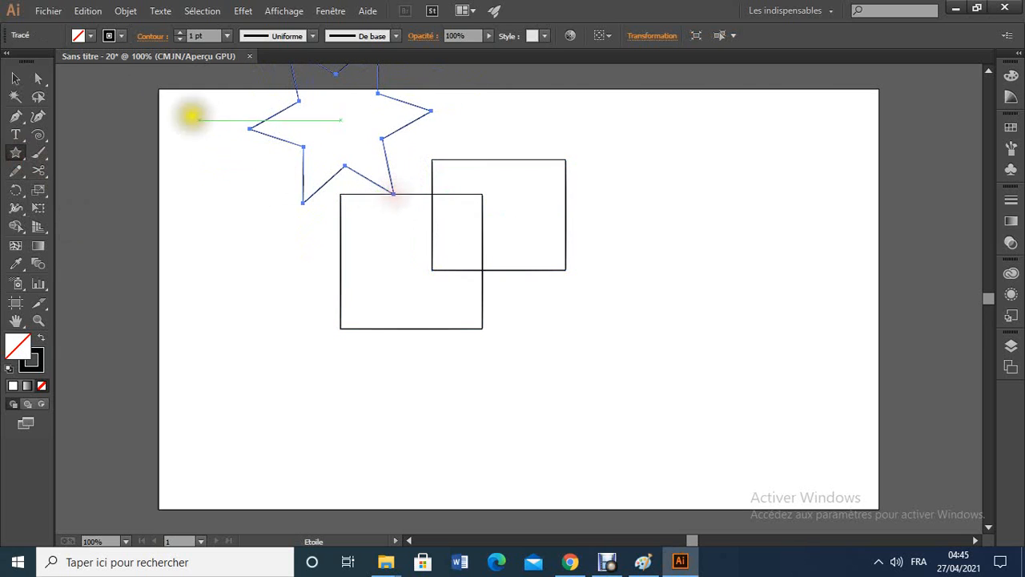
{"action": "left_click", "coordinate": [16, 78]}
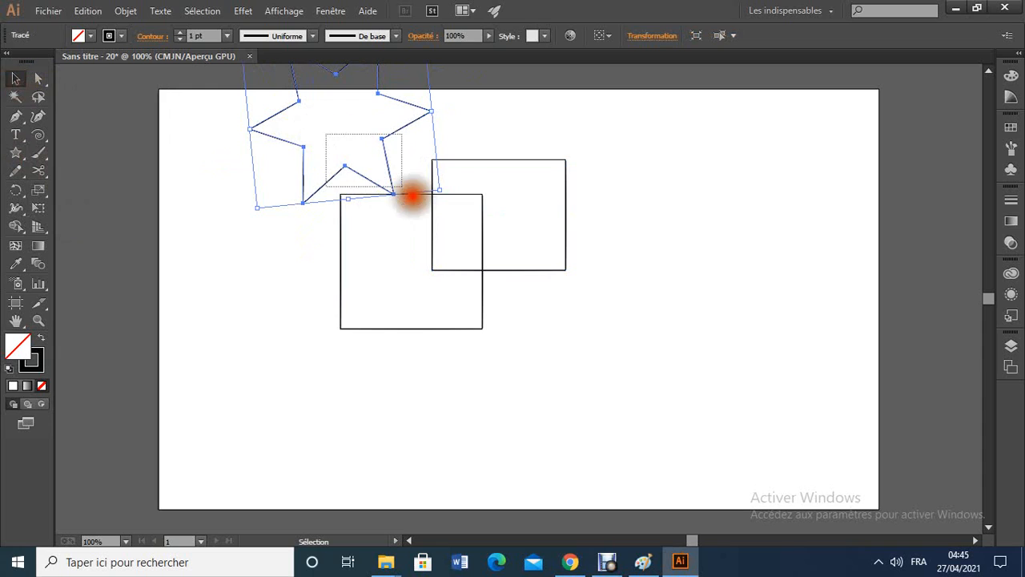
{"action": "left_click", "coordinate": [412, 193], "text": "shift"}
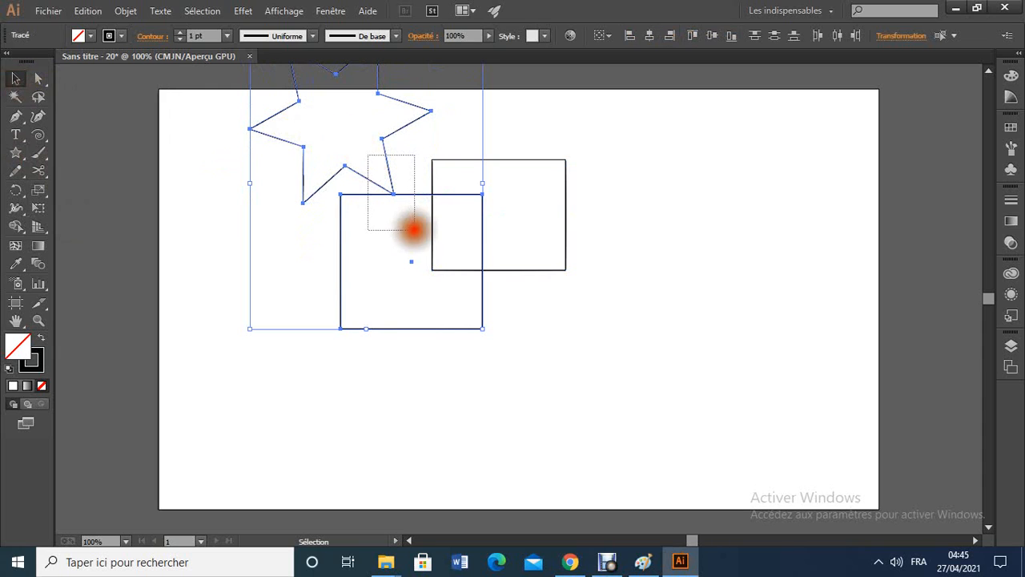
{"action": "left_click", "coordinate": [647, 333]}
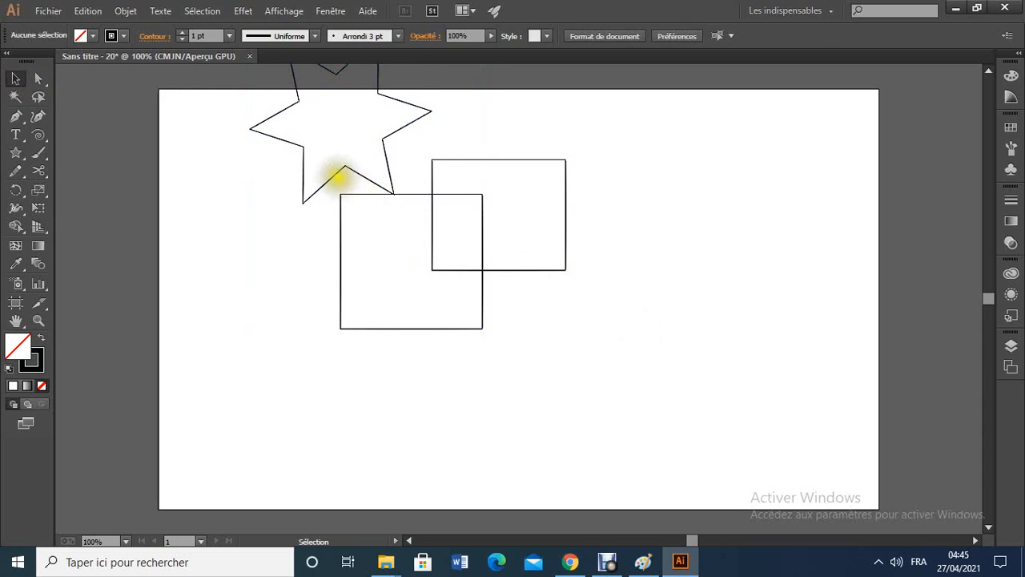
{"action": "left_click_drag", "start_coordinate": [325, 175], "coordinate": [401, 239]}
{"action": "left_click", "coordinate": [640, 362]}
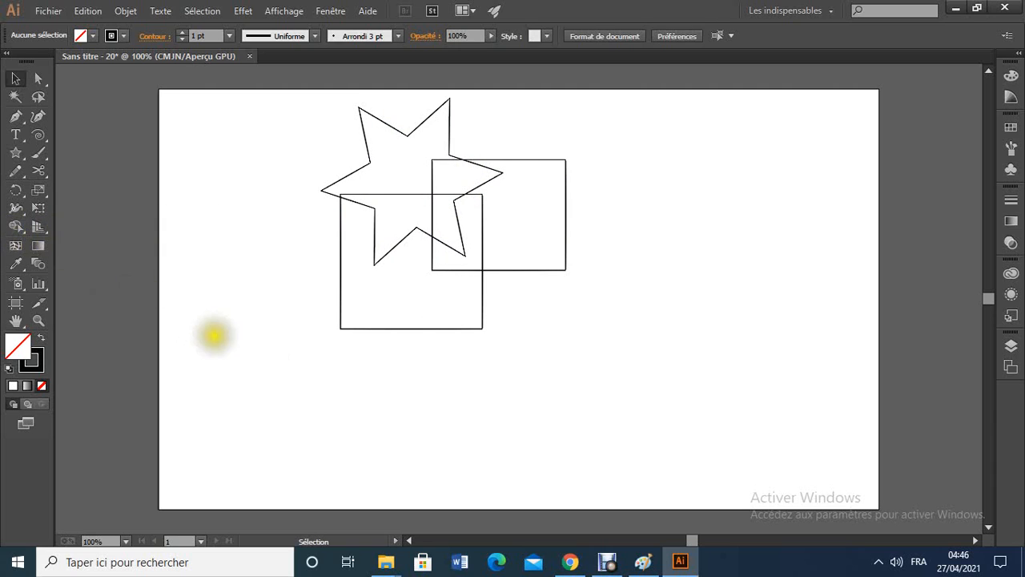
Select all three shapes and use the Shape Builder to fill the star's right tip inside the upper rectangle with magenta BA1A89
{"action": "left_click_drag", "start_coordinate": [266, 356], "coordinate": [625, 92]}
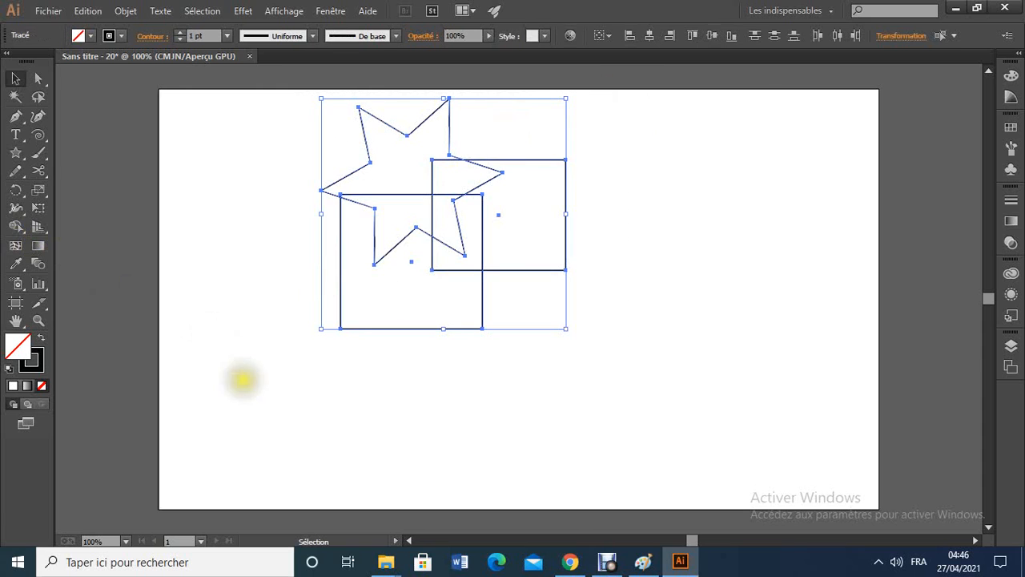
{"action": "left_click", "coordinate": [15, 226]}
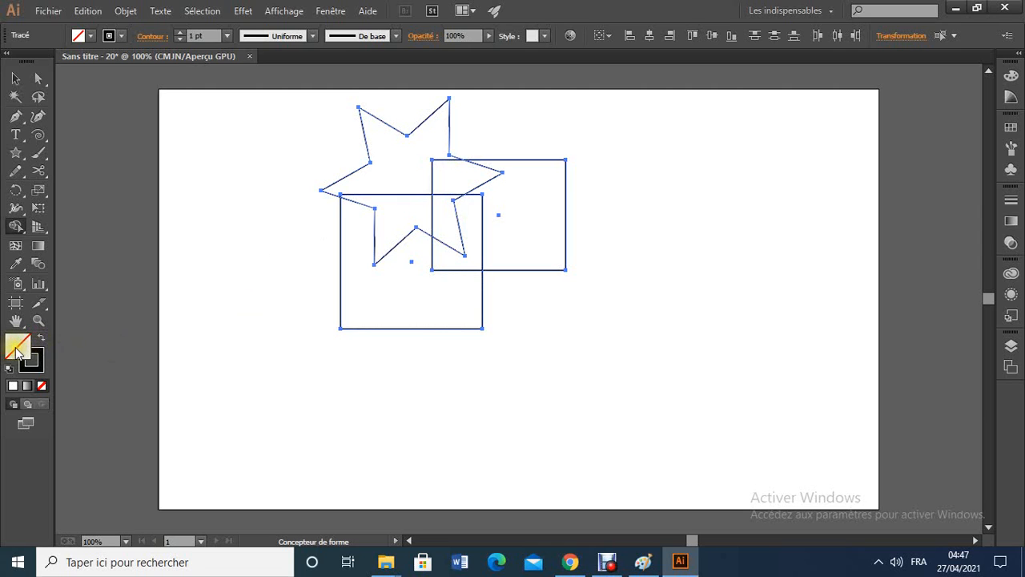
{"action": "double_click", "coordinate": [18, 350]}
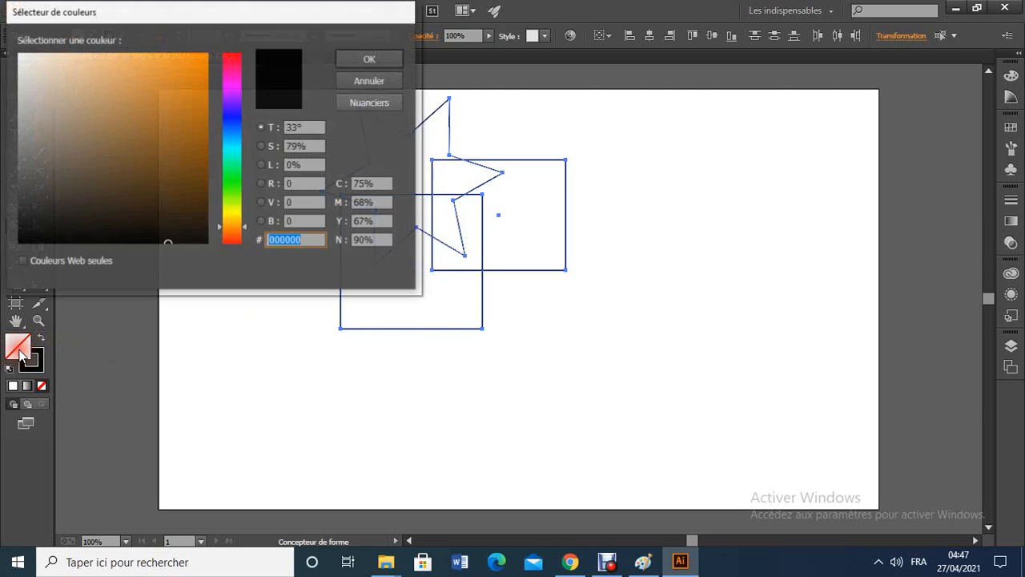
{"action": "left_click", "coordinate": [231, 75]}
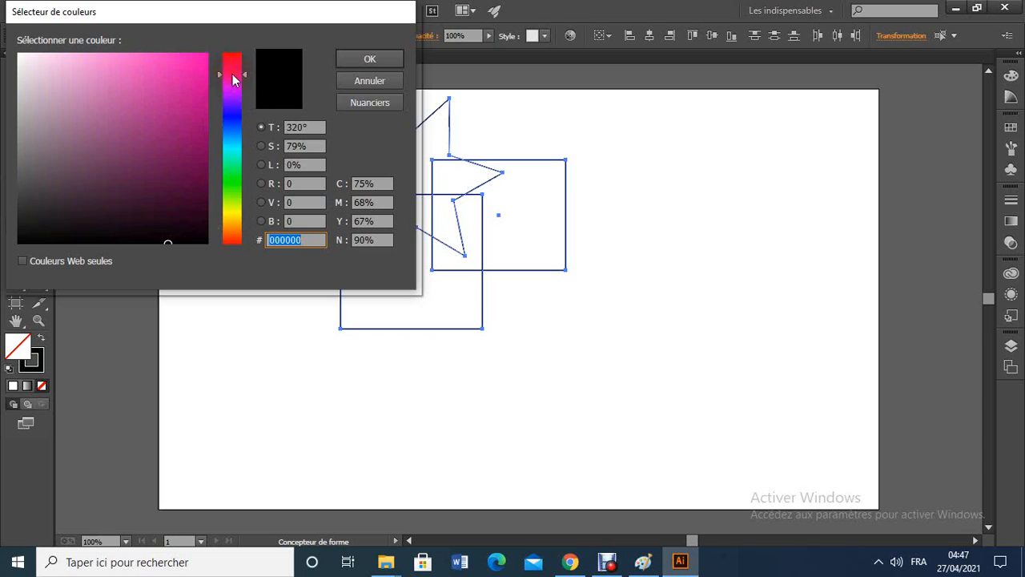
{"action": "left_click", "coordinate": [181, 104]}
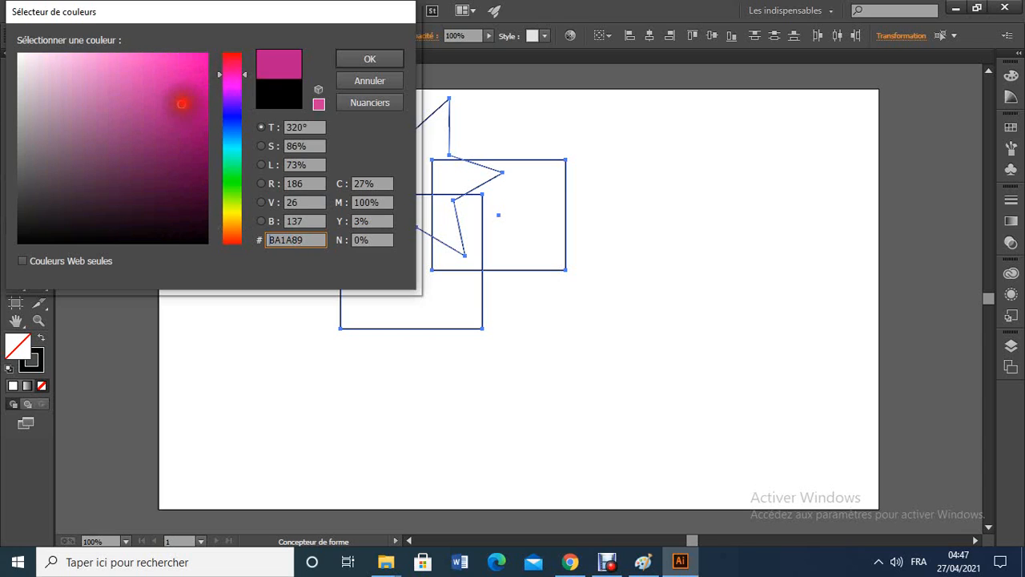
{"action": "left_click", "coordinate": [354, 59]}
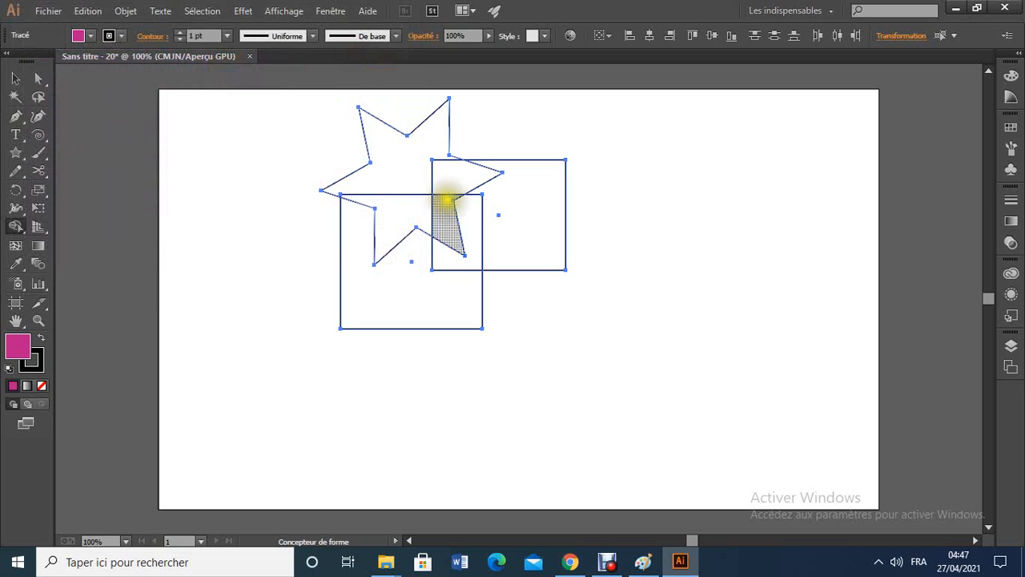
{"action": "left_click", "coordinate": [457, 173]}
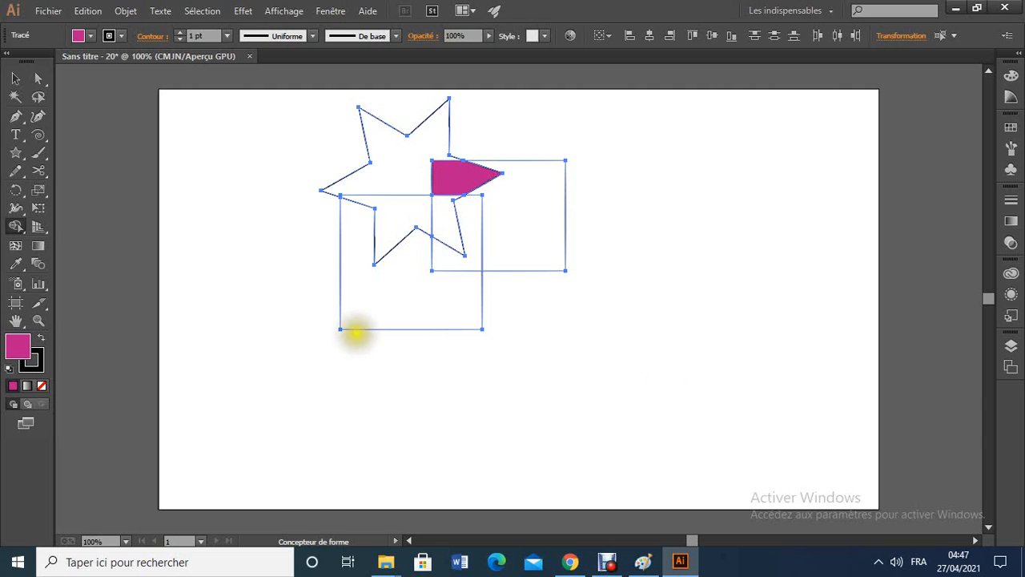
Set the fill to olive A9B71C and apply it to the area where the star and both rectangles overlap
{"action": "left_click", "coordinate": [17, 353]}
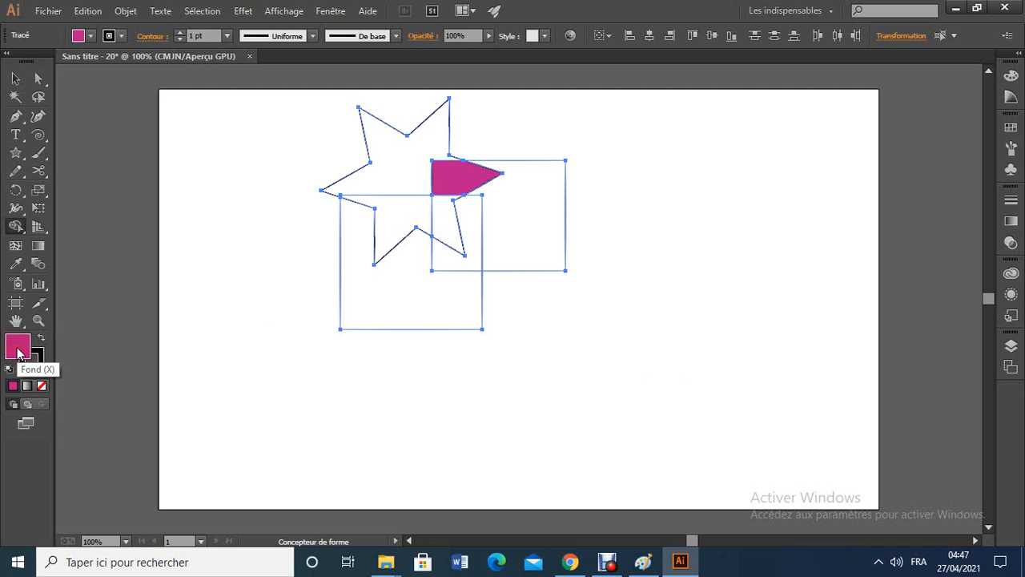
{"action": "double_click", "coordinate": [18, 354]}
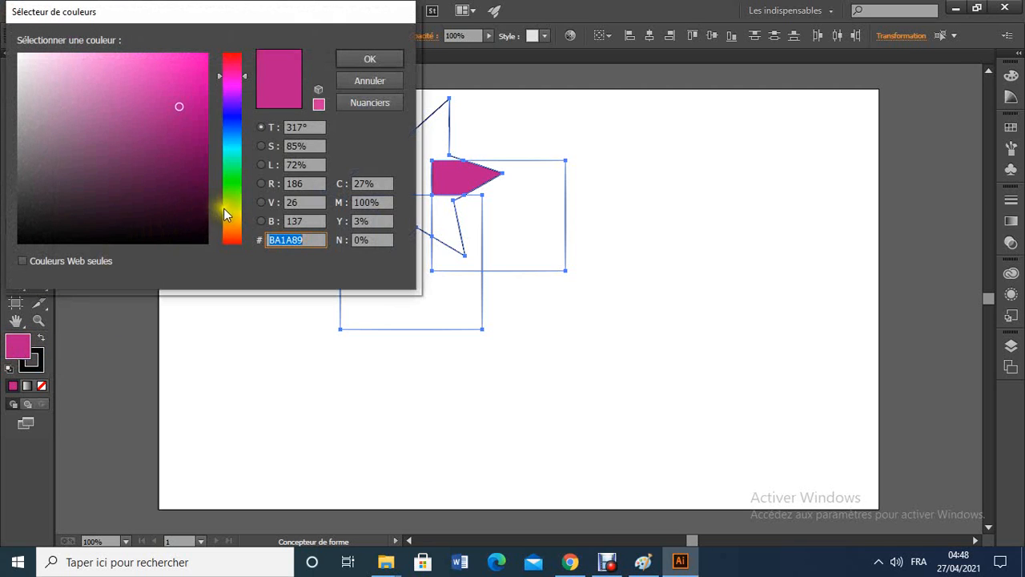
{"action": "left_click", "coordinate": [224, 208]}
{"action": "left_click", "coordinate": [365, 58]}
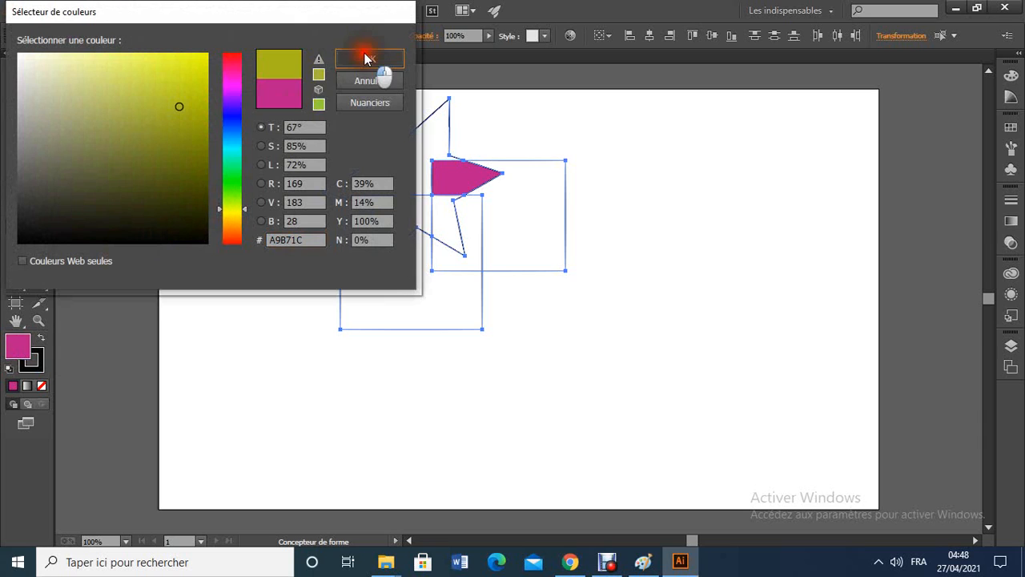
{"action": "left_click", "coordinate": [449, 215]}
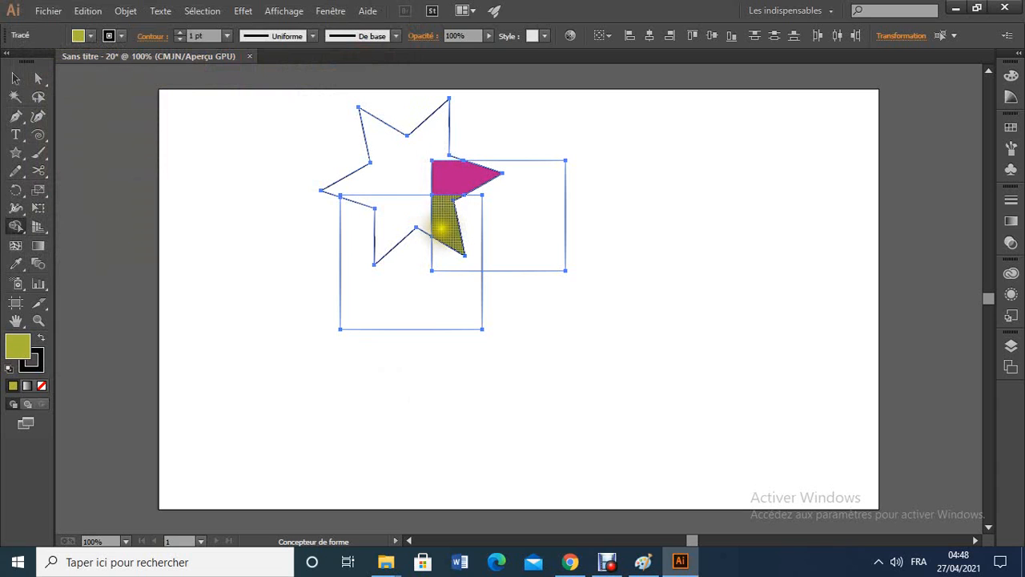
Set the fill to green 247F2C and apply it to the lower rectangle's regions outside the upper rectangle, including the star's lower part
{"action": "left_click", "coordinate": [11, 355]}
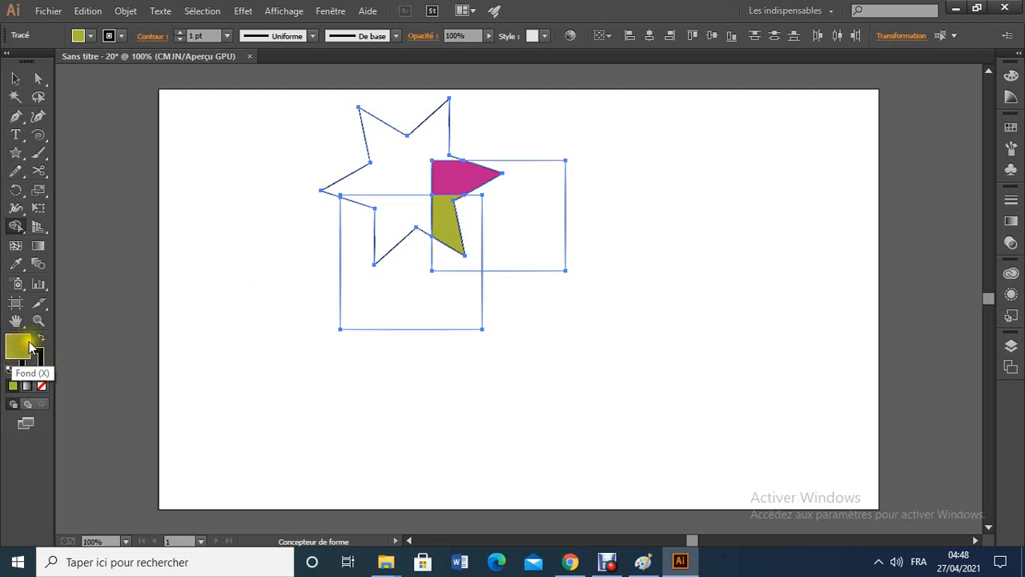
{"action": "double_click", "coordinate": [29, 350]}
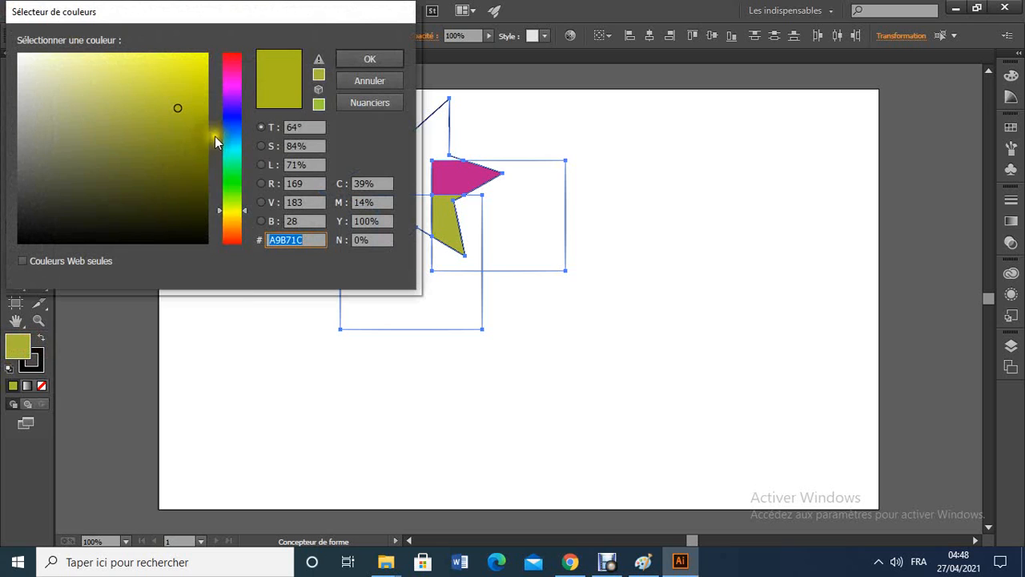
{"action": "left_click", "coordinate": [235, 177]}
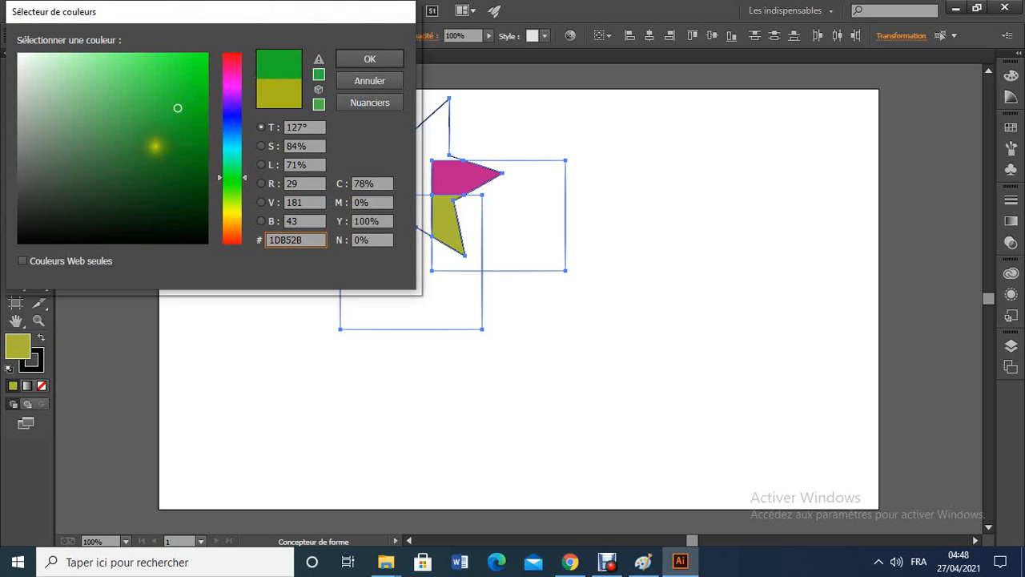
{"action": "left_click", "coordinate": [154, 148]}
{"action": "left_click", "coordinate": [365, 60]}
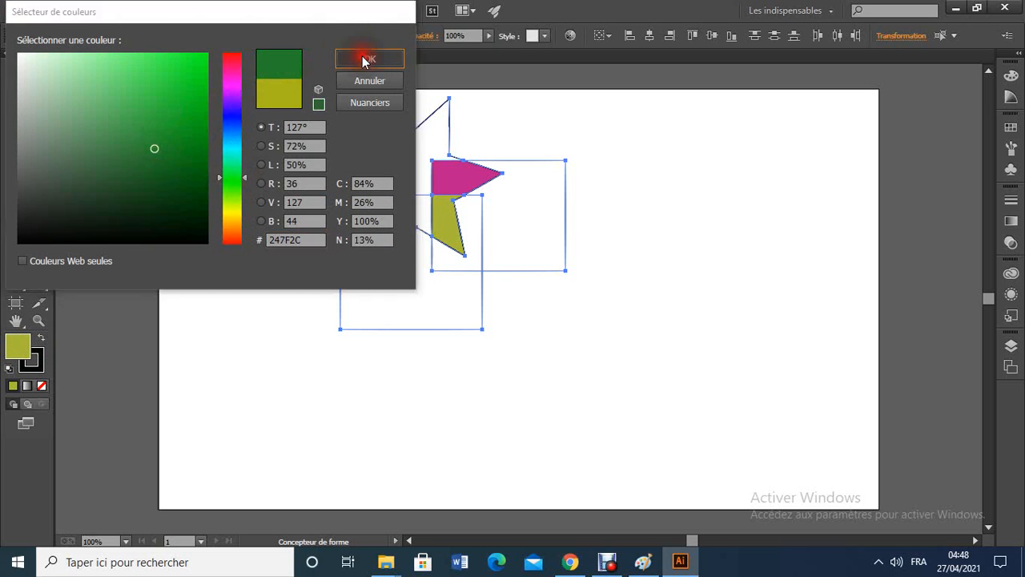
{"action": "left_click_drag", "start_coordinate": [395, 201], "coordinate": [393, 263]}
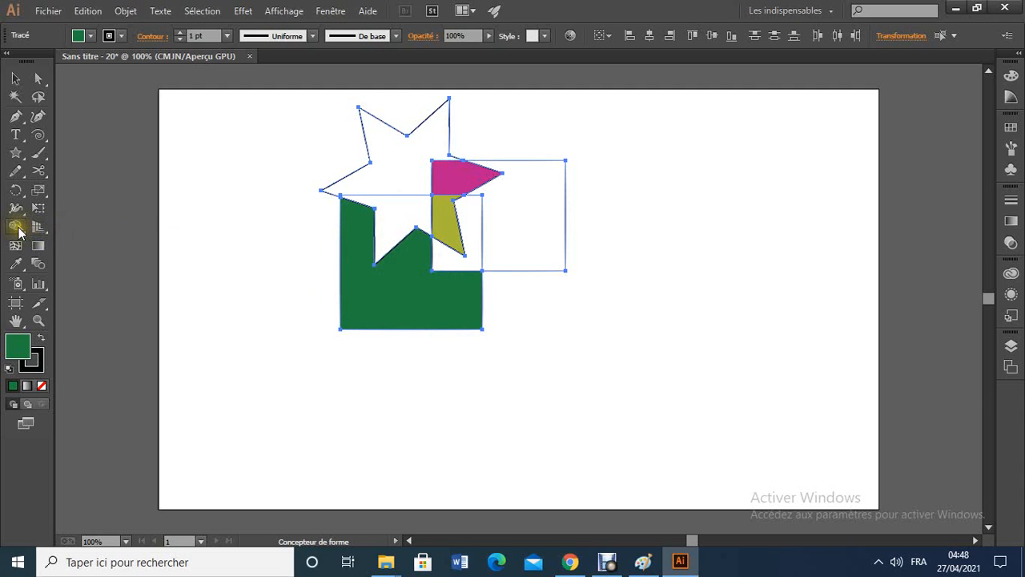
{"action": "left_click", "coordinate": [396, 206]}
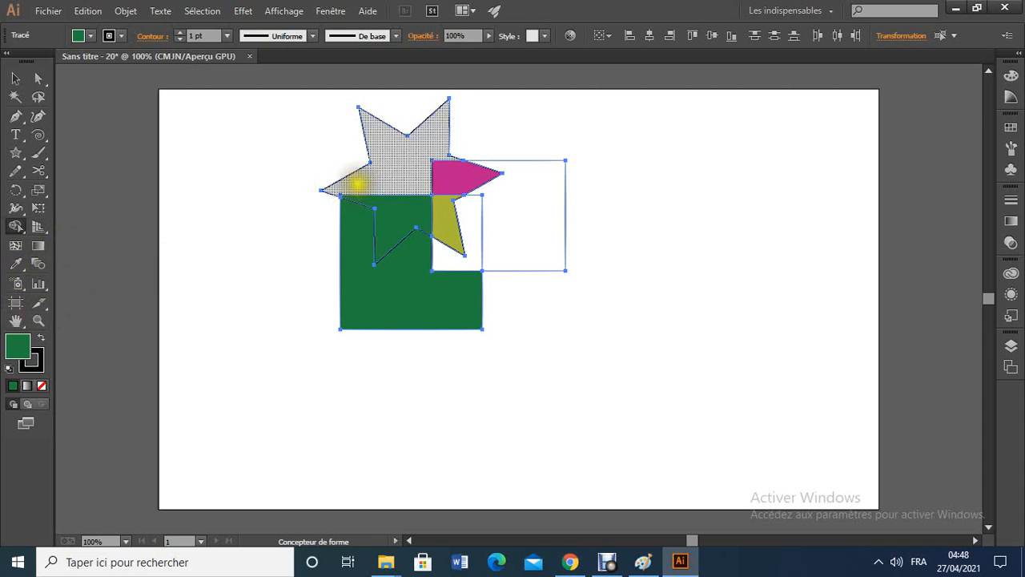
{"action": "key", "text": "Delete"}
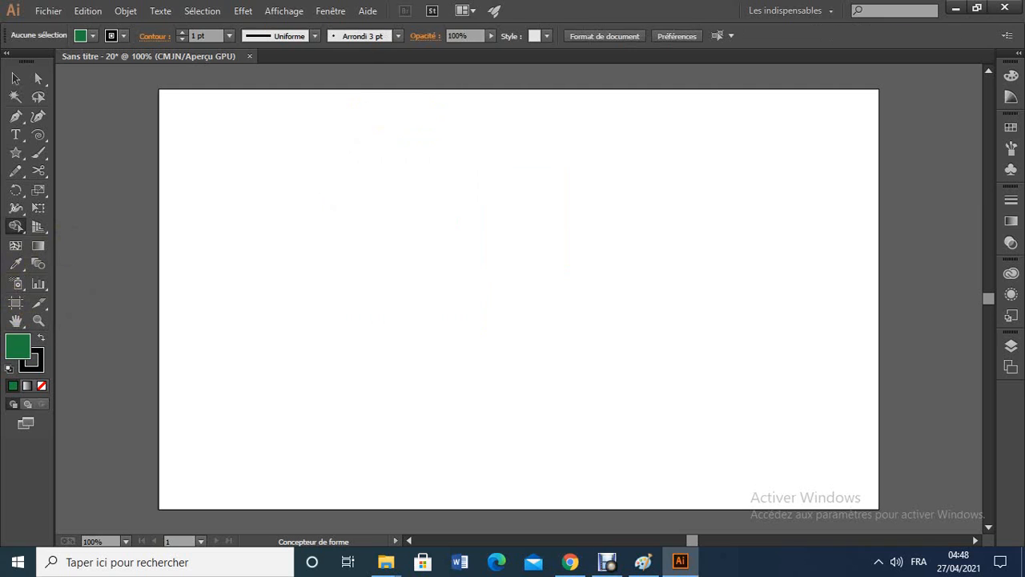
{"action": "key", "text": "ctrl+z"}
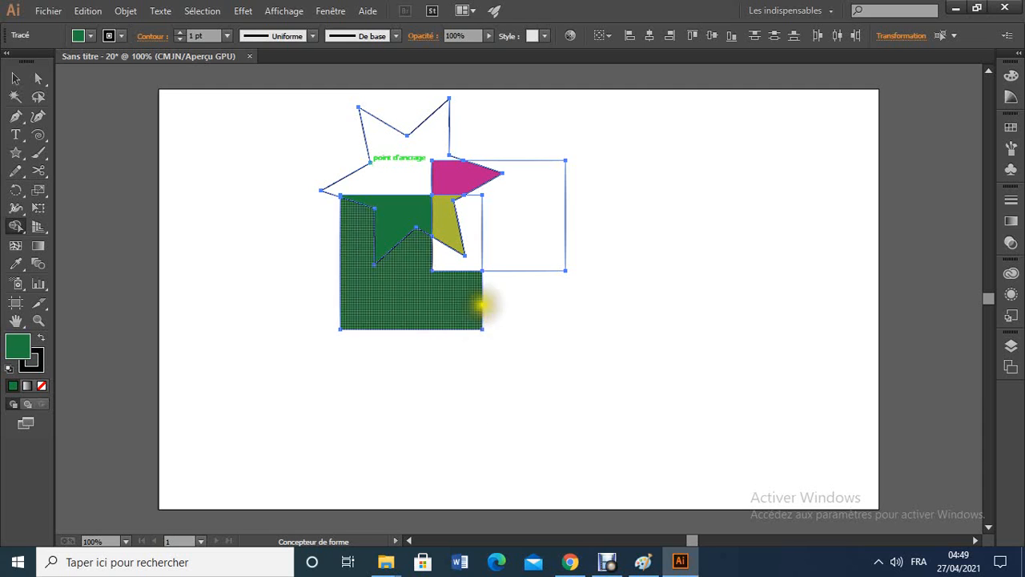
{"action": "left_click", "coordinate": [512, 238]}
{"action": "mouse_move", "coordinate": [513, 239]}
{"action": "left_mouse_down"}
{"action": "mouse_move", "coordinate": [469, 247]}
{"action": "mouse_move", "coordinate": [386, 234]}
{"action": "left_mouse_up"}
Undo the Shape Builder edits back to the three unfilled overlapping shapes
{"action": "key", "text": "ctrl+z"}
{"action": "key", "text": "ctrl+z"}
{"action": "key", "text": "ctrl+z"}
{"action": "key", "text": "ctrl+z"}
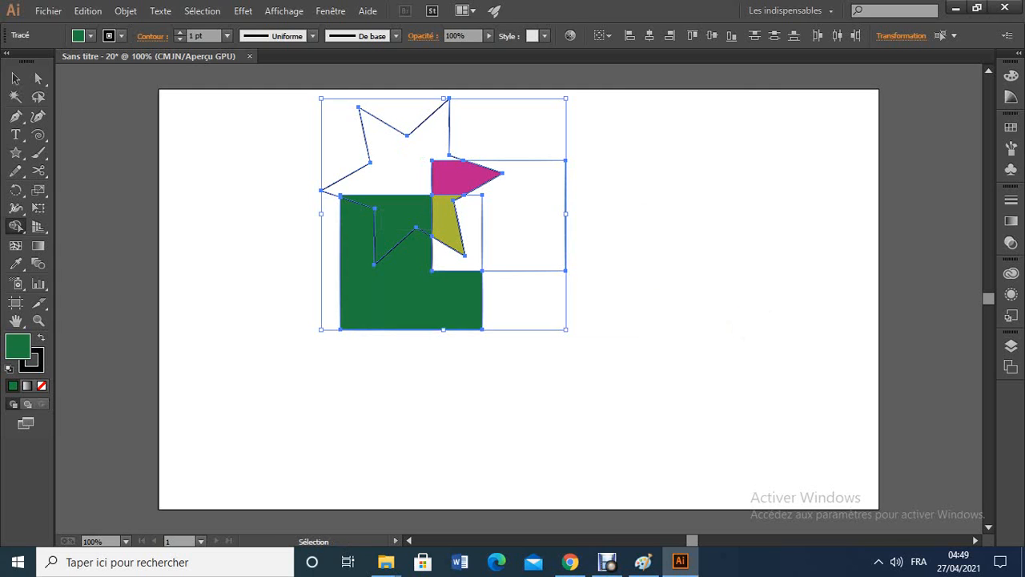
{"action": "key", "text": "ctrl+z"}
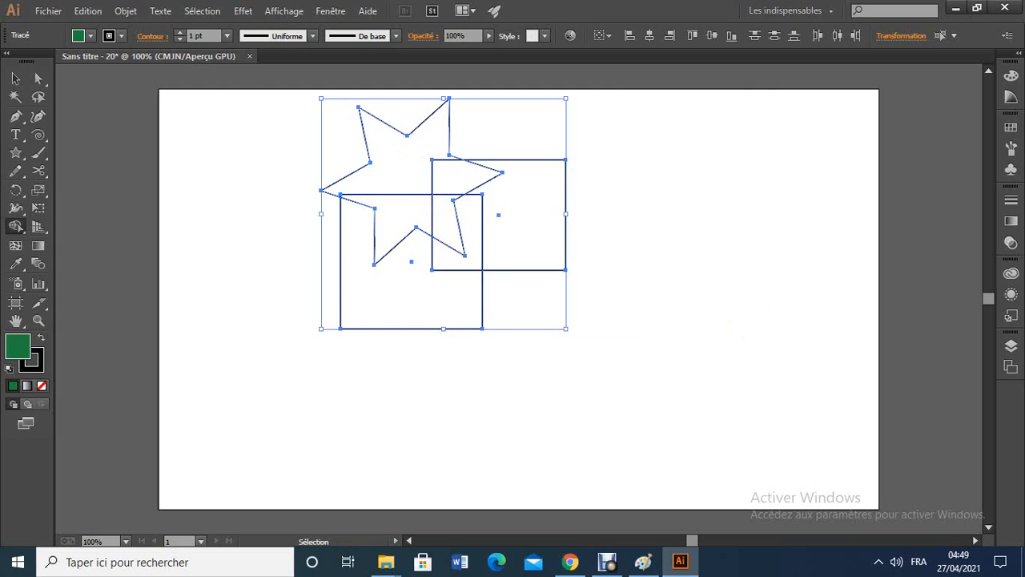
Use the Shape Builder to merge the lower rectangle's outer region with the star part overlapping it, filled in green
{"action": "key", "text": "shift+m"}
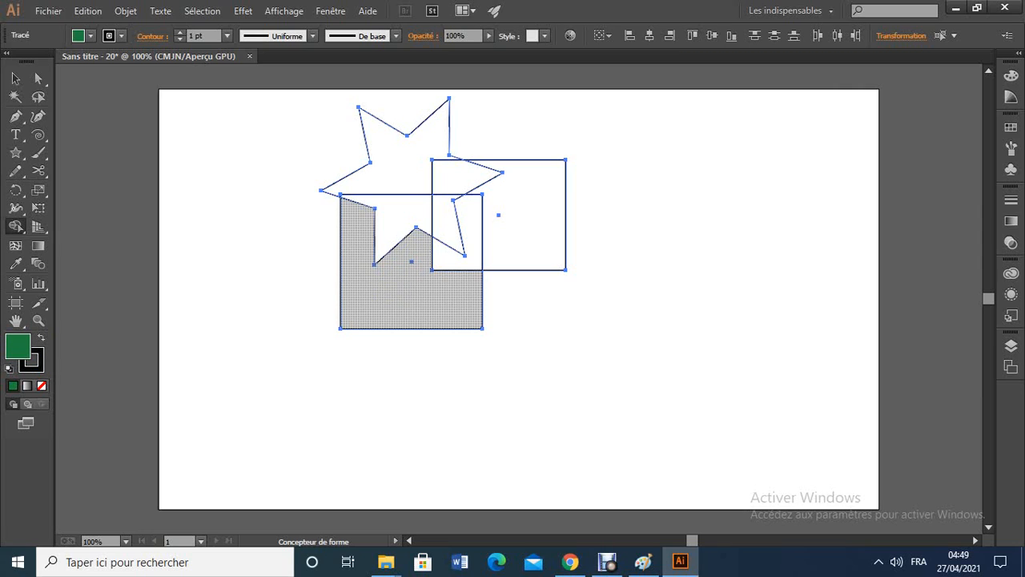
{"action": "left_click", "coordinate": [392, 292]}
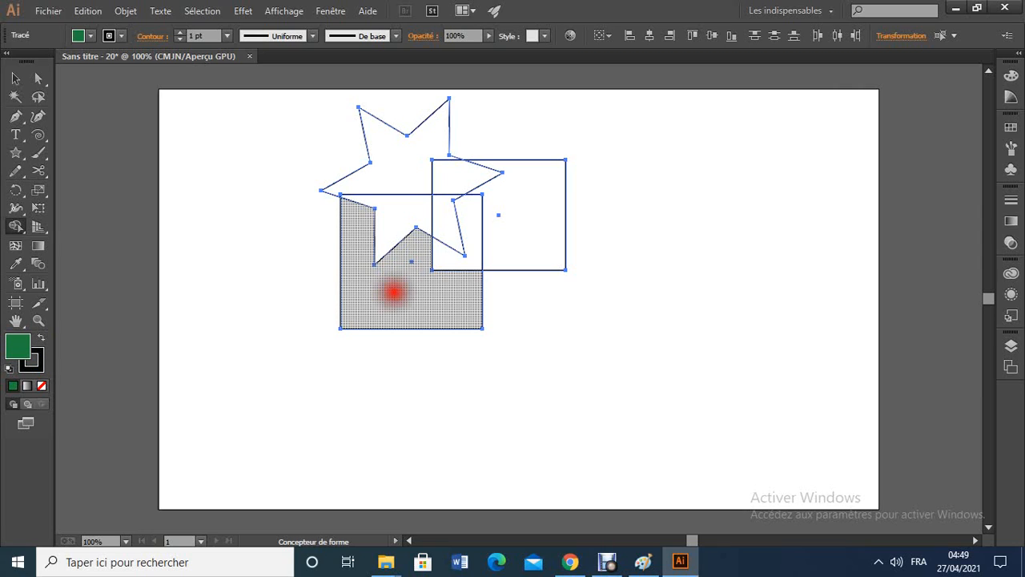
{"action": "left_click_drag", "start_coordinate": [393, 292], "coordinate": [395, 237]}
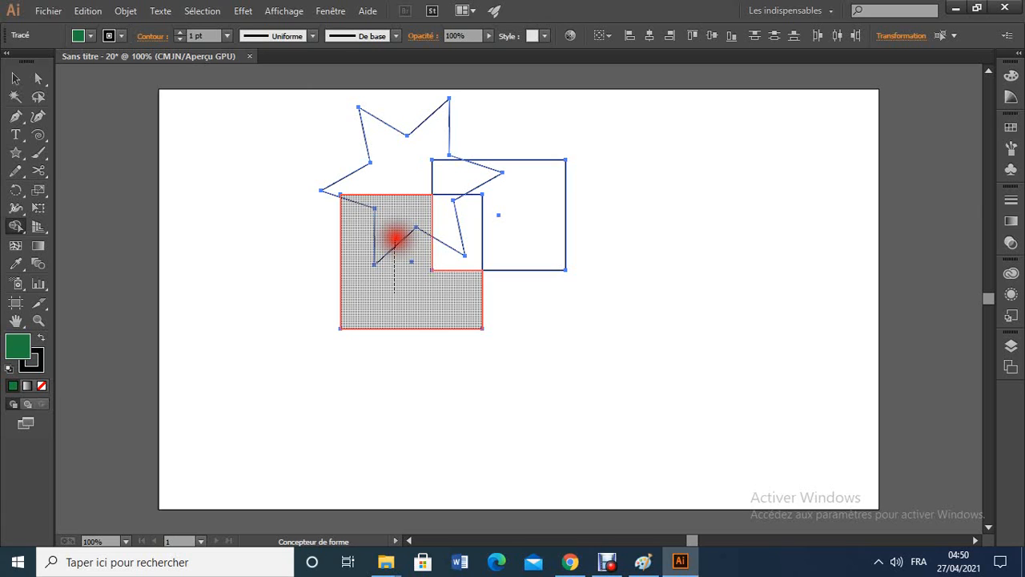
{"action": "left_click_drag", "start_coordinate": [394, 238], "coordinate": [395, 238]}
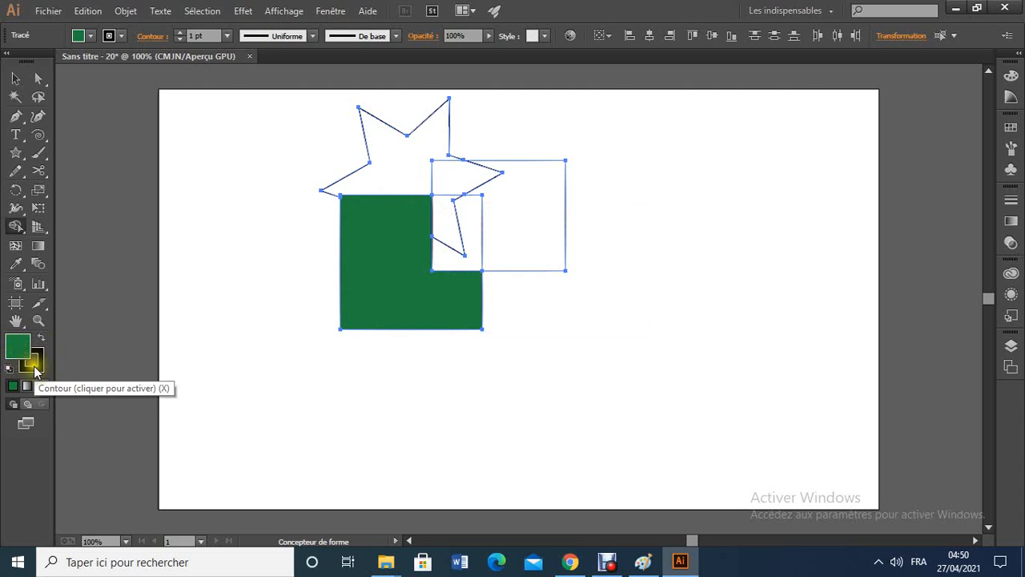
Set the fill to pink BC1569 and merge the upper rectangle's outer region with the star's upper part
{"action": "double_click", "coordinate": [16, 346]}
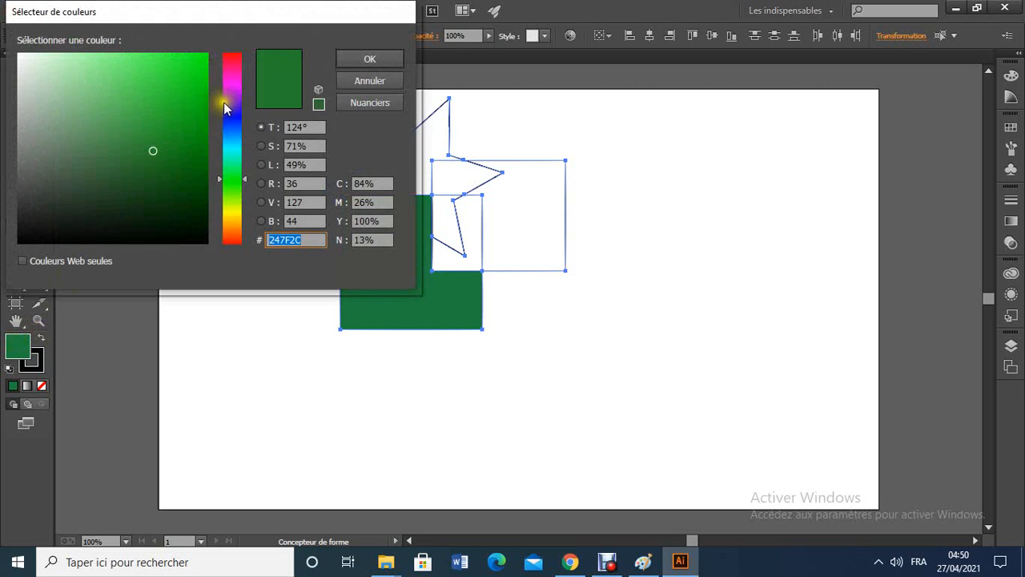
{"action": "left_click", "coordinate": [231, 68]}
{"action": "left_click", "coordinate": [187, 102]}
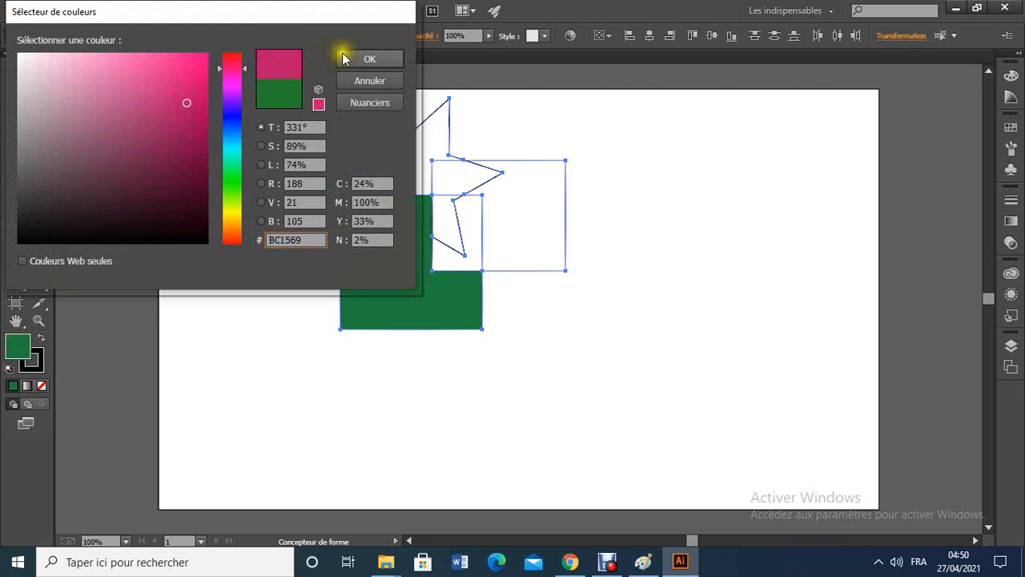
{"action": "left_click", "coordinate": [367, 61]}
{"action": "mouse_move", "coordinate": [535, 197]}
{"action": "left_mouse_down"}
{"action": "mouse_move", "coordinate": [497, 194]}
{"action": "mouse_move", "coordinate": [388, 138]}
{"action": "left_mouse_up"}
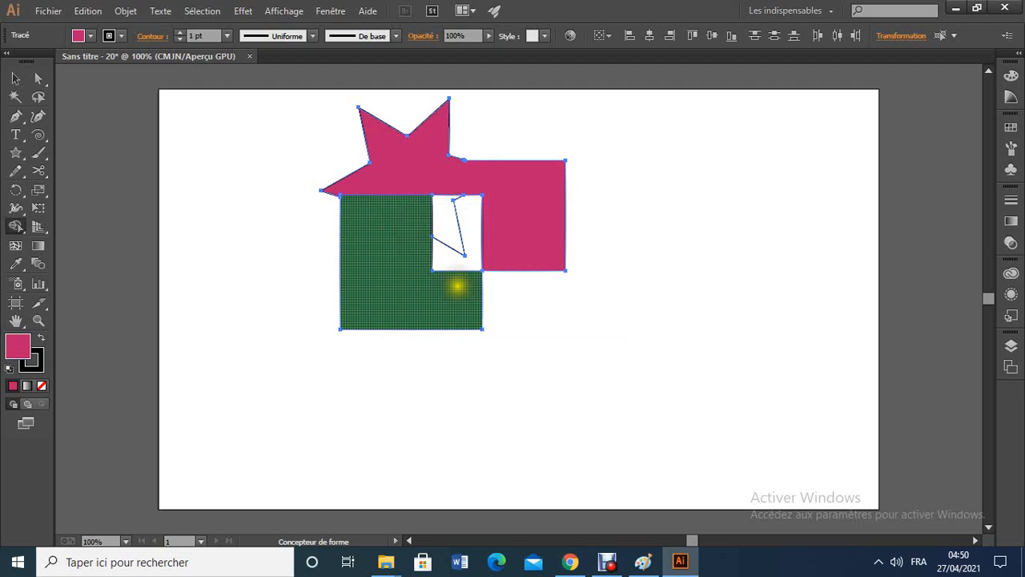
{"action": "left_click", "coordinate": [608, 561]}
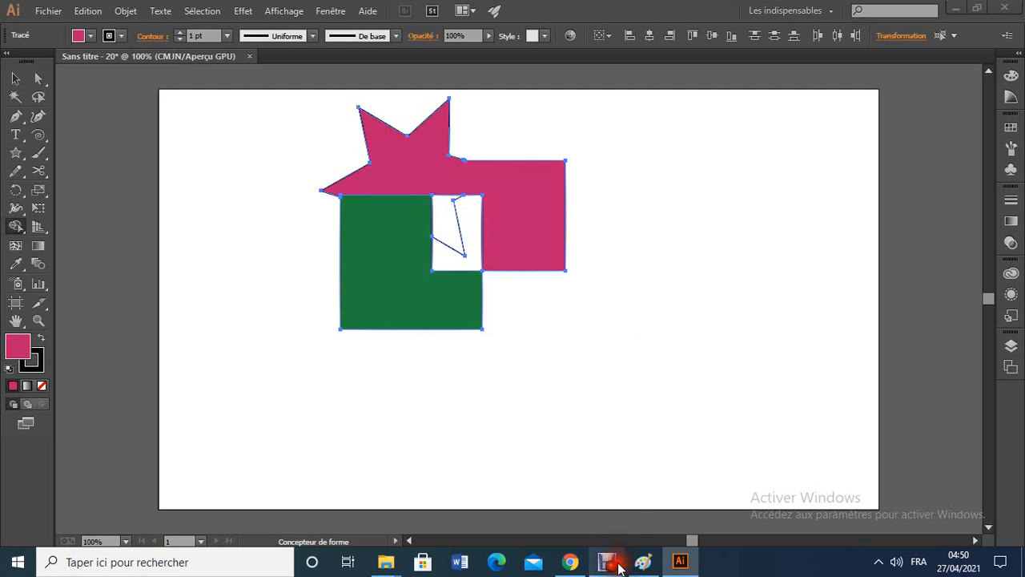